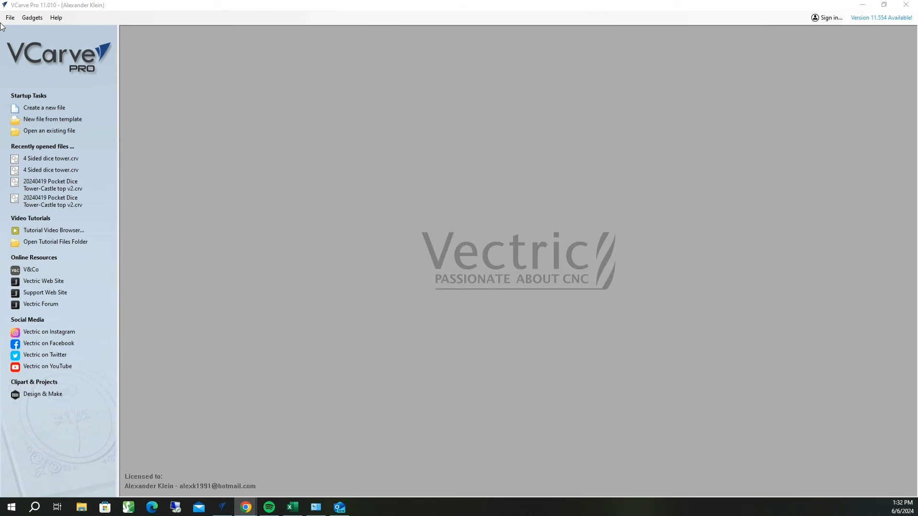
# - Create a new single-sided job 16 inches wide, 8 inches high and 0.5 inches thick
pyautogui.click(48, 107)
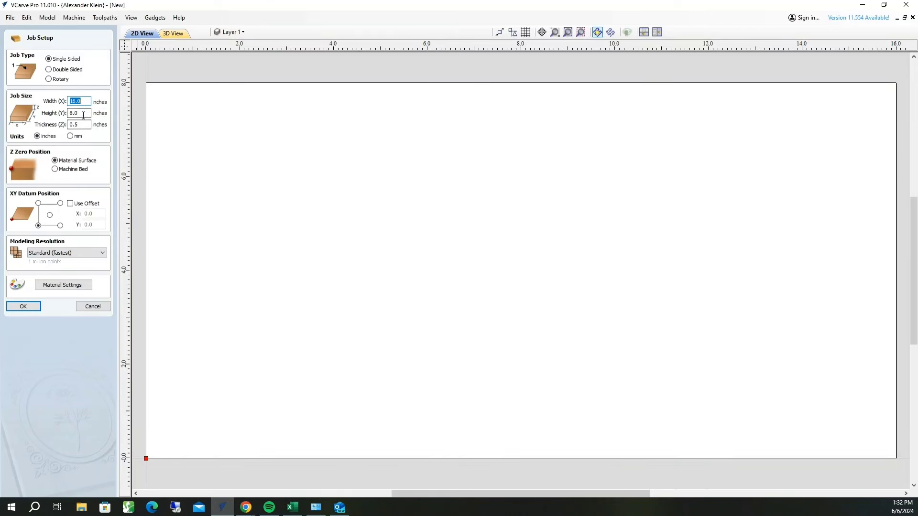
pyautogui.click(39, 306)
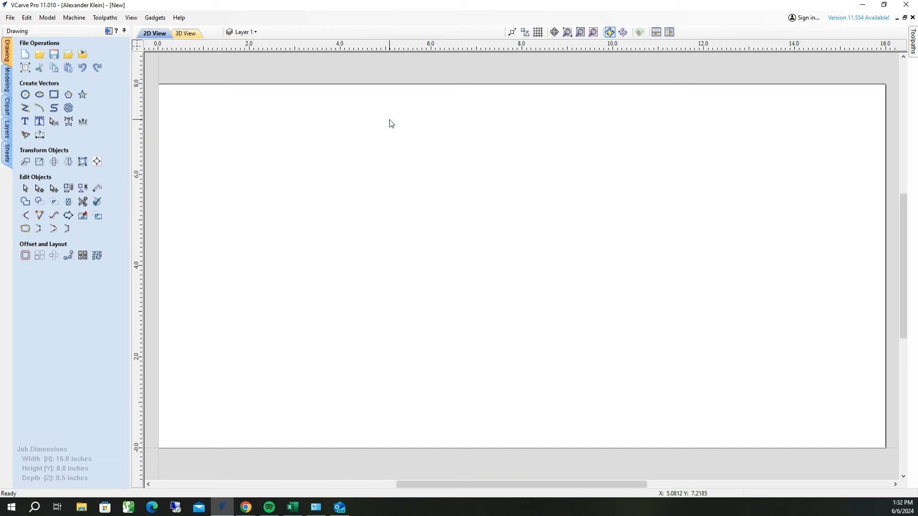
pyautogui.click(26, 68)
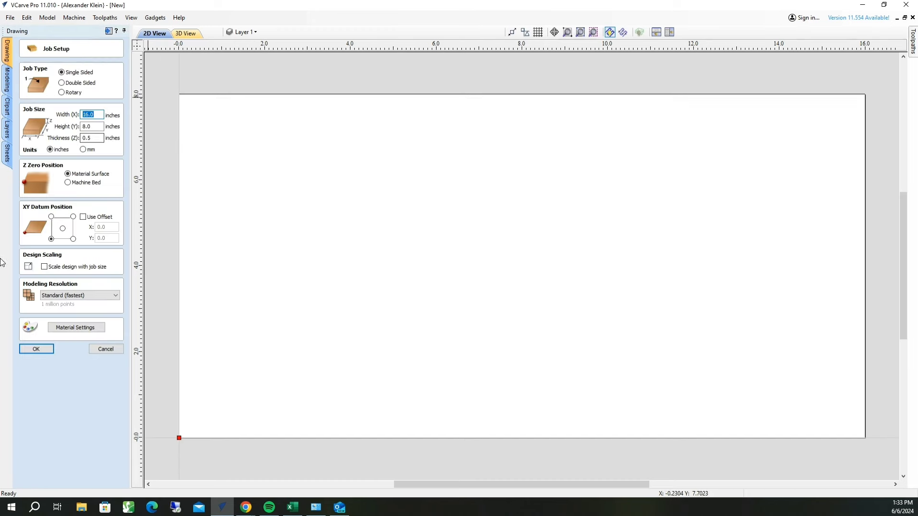
pyautogui.click(37, 349)
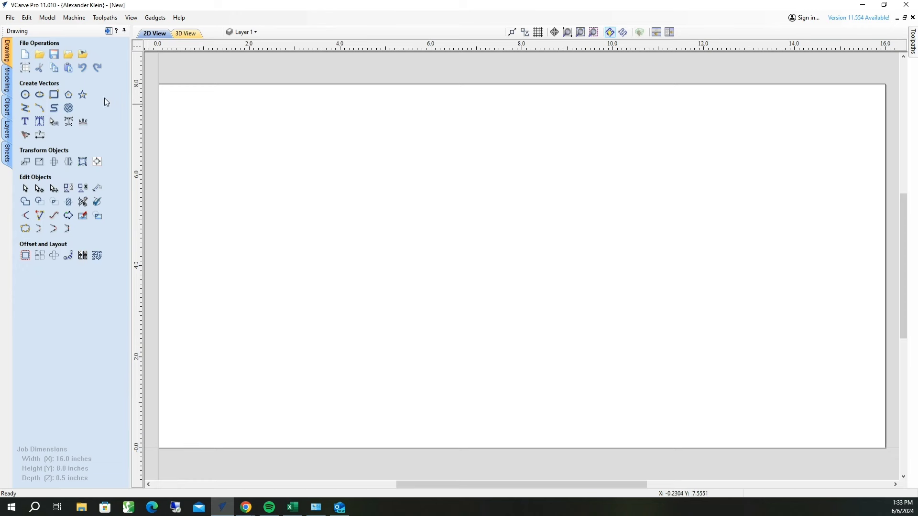
# - Draw a square-cornered rectangle spanning the full 8-inch material height, starting about 4.2 inches along X, and set its width to 1 inch
pyautogui.click(54, 94)
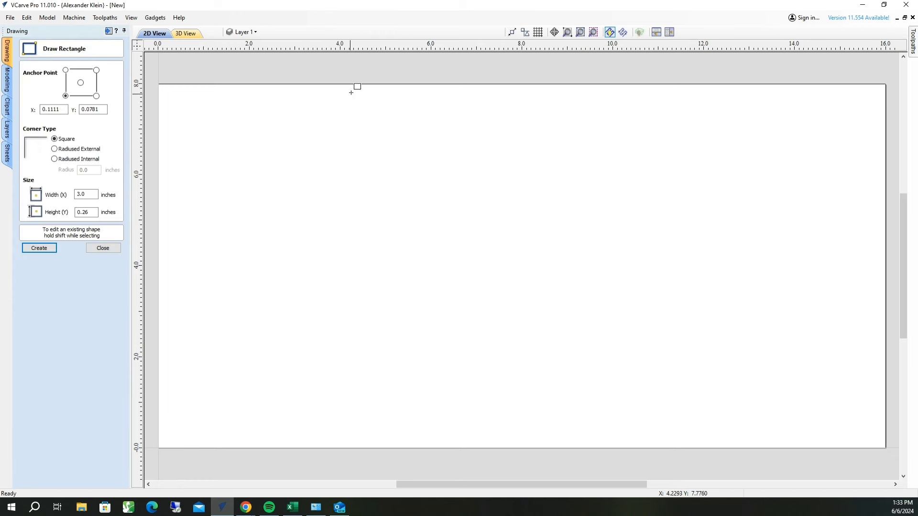
pyautogui.moveTo(349, 85); pyautogui.dragTo(410, 447)
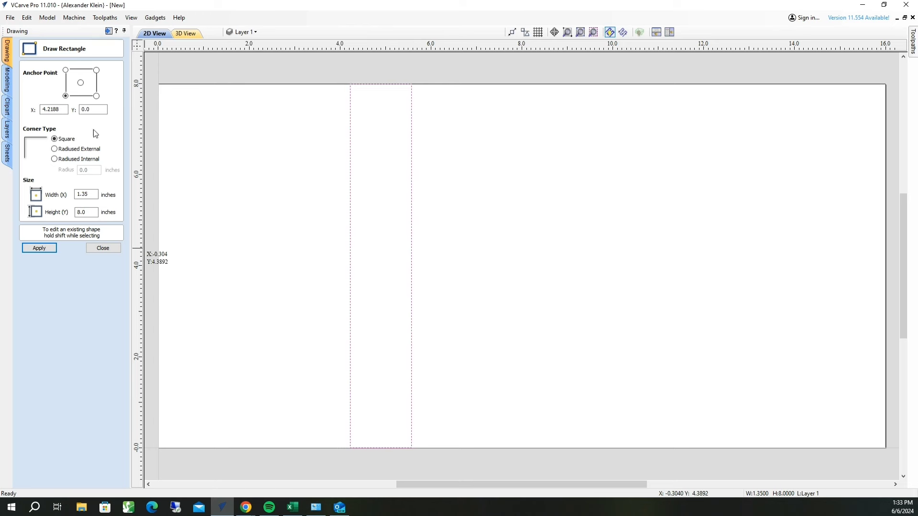
pyautogui.doubleClick(92, 196)
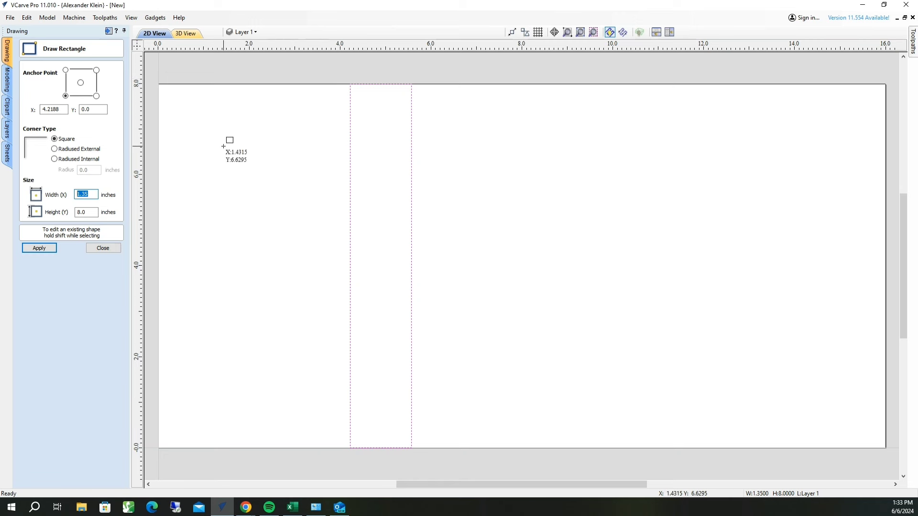
pyautogui.write('1')
pyautogui.press('Return')
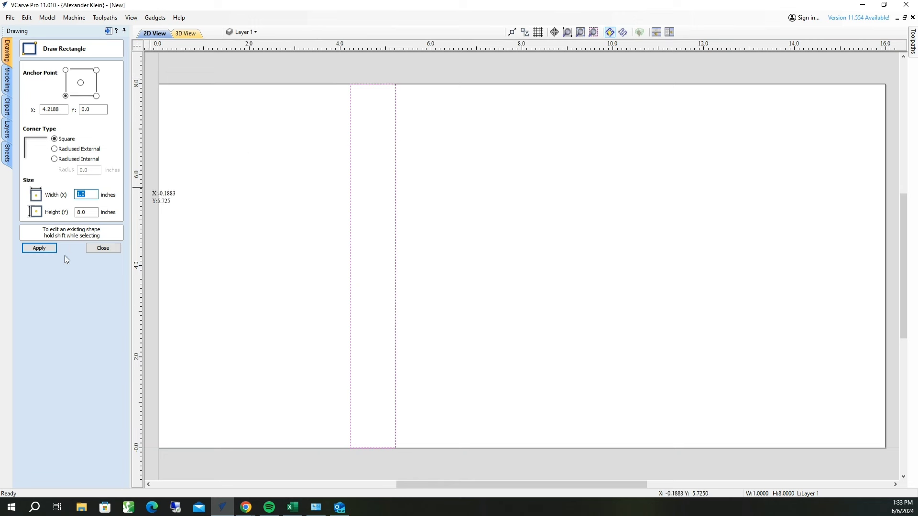
pyautogui.click(103, 247)
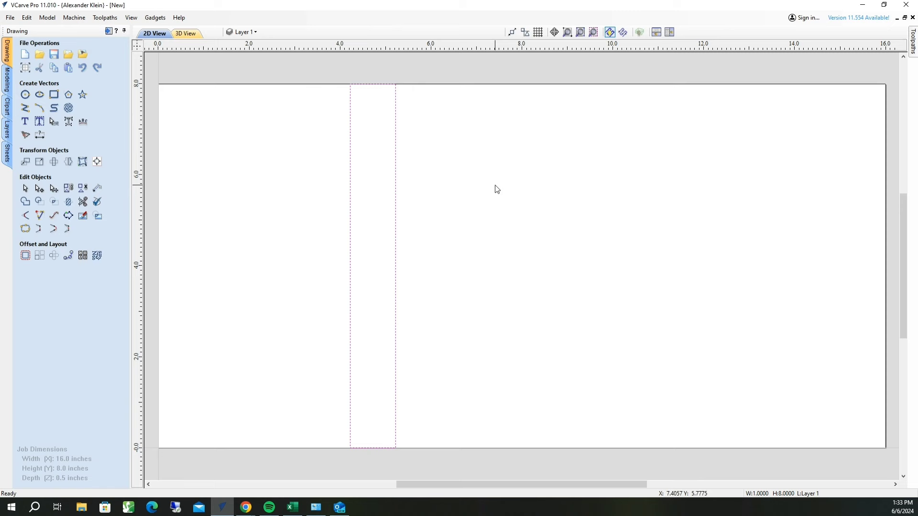
# - Calculate a V-Carve toolpath for the rectangle with a 0.5-inch flat depth and the 90-degree 11/16 V-bit
pyautogui.click(913, 51)
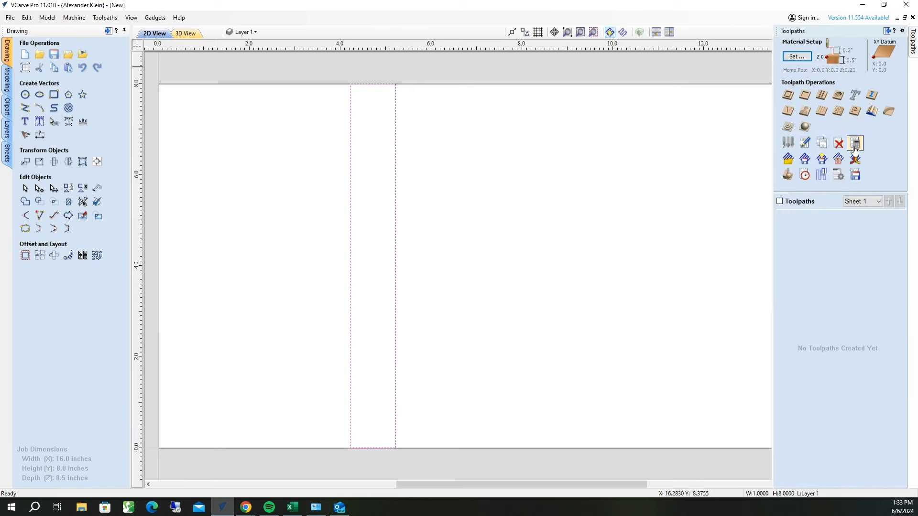
pyautogui.click(789, 111)
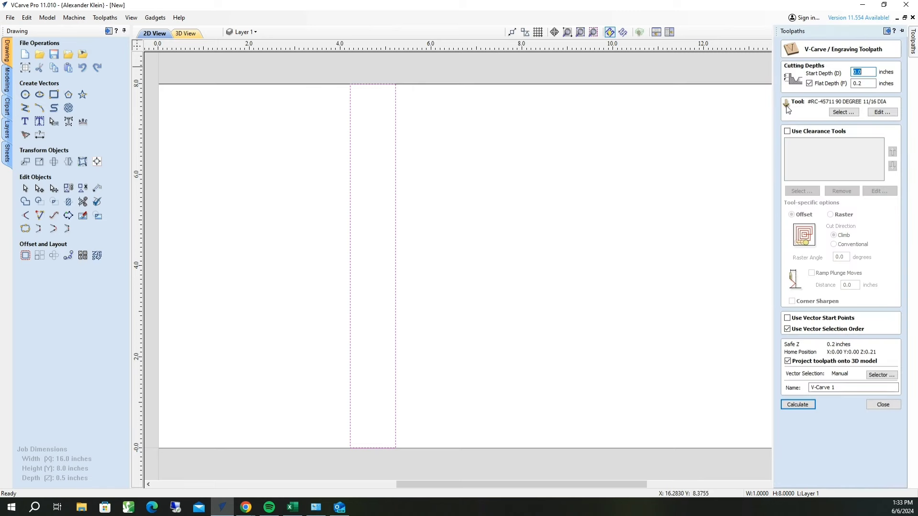
pyautogui.click(866, 84)
pyautogui.write('5')
pyautogui.click(878, 112)
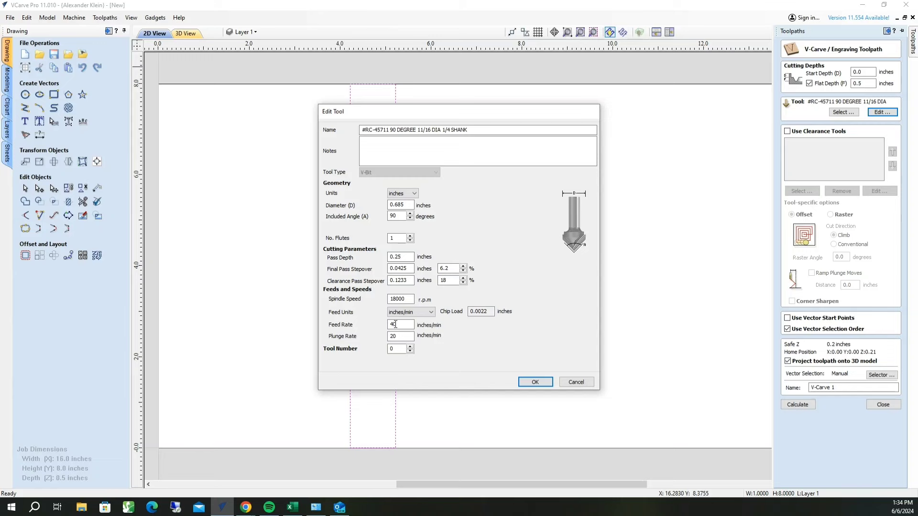
pyautogui.click(531, 382)
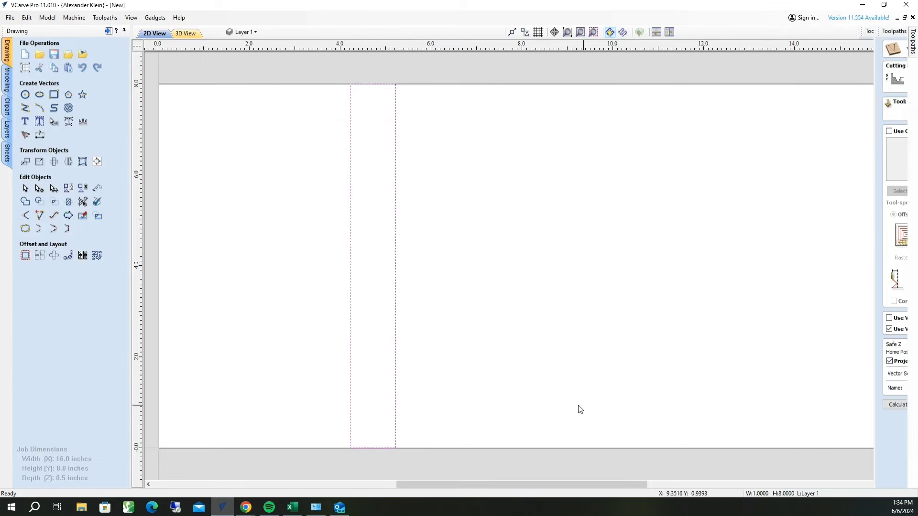
pyautogui.moveTo(913, 42)
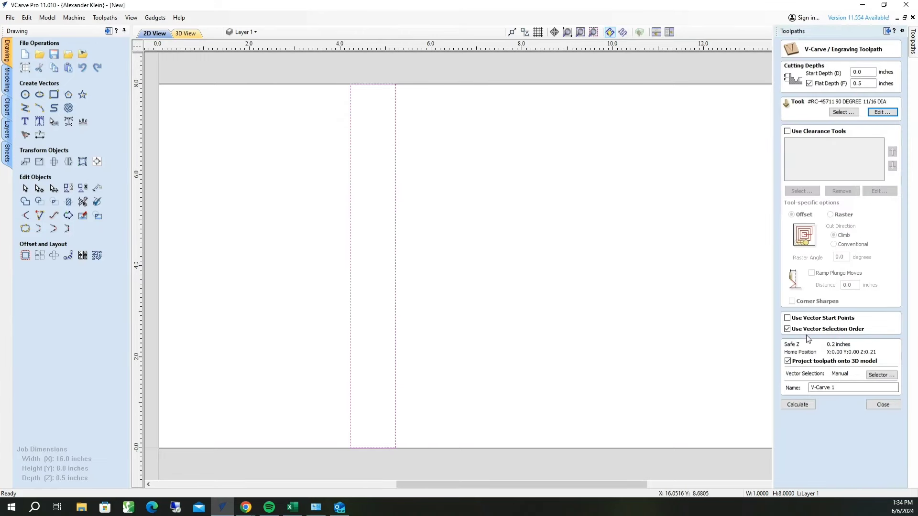
pyautogui.click(805, 404)
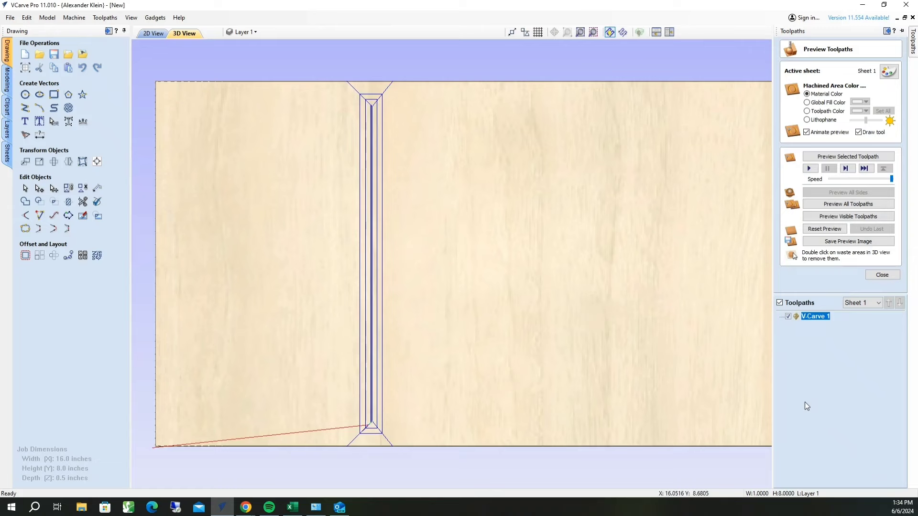
# - Preview all toolpaths on the material and examine the ends of the carved groove in 3D
pyautogui.moveTo(429, 329); pyautogui.dragTo(348, 272)
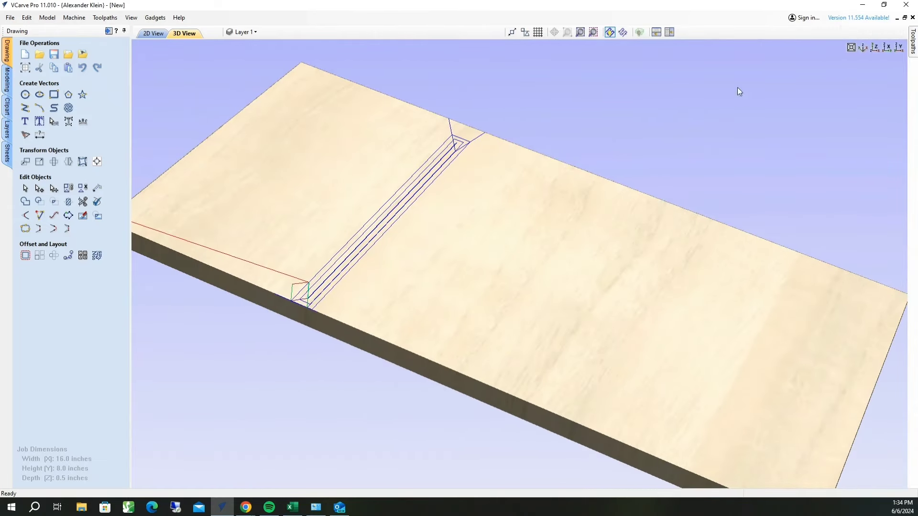
pyautogui.moveTo(911, 48)
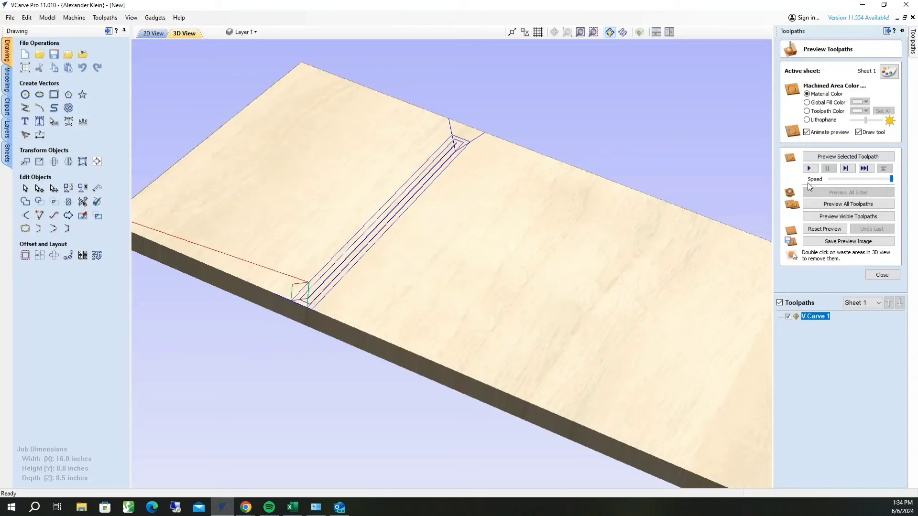
pyautogui.click(844, 205)
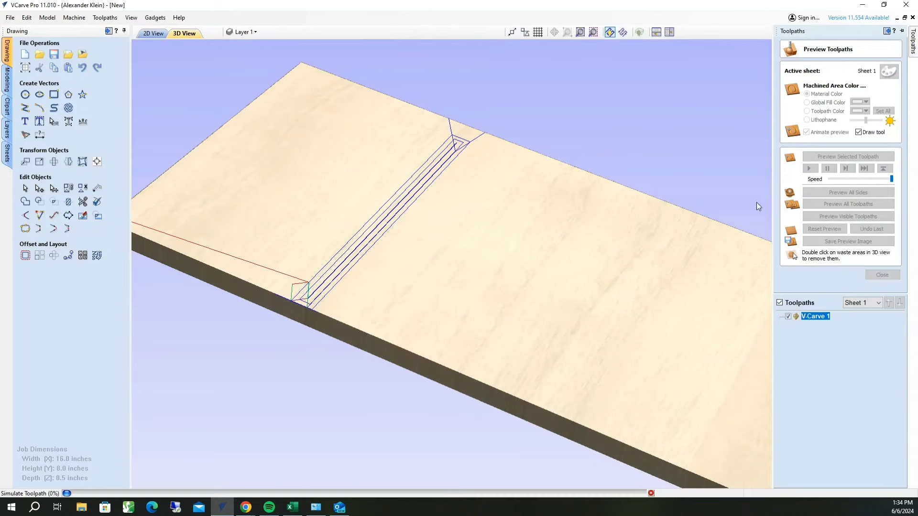
pyautogui.scroll(5, 361, 292)
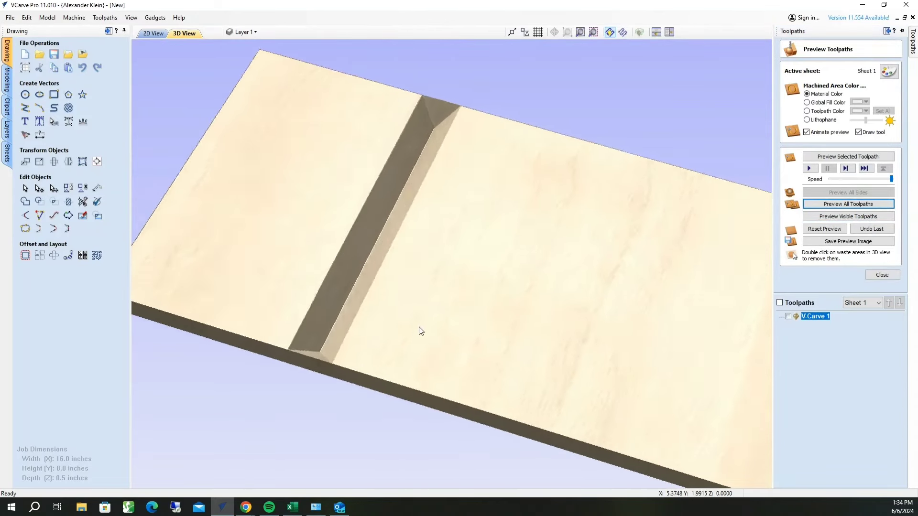
pyautogui.moveTo(420, 331); pyautogui.dragTo(489, 310)
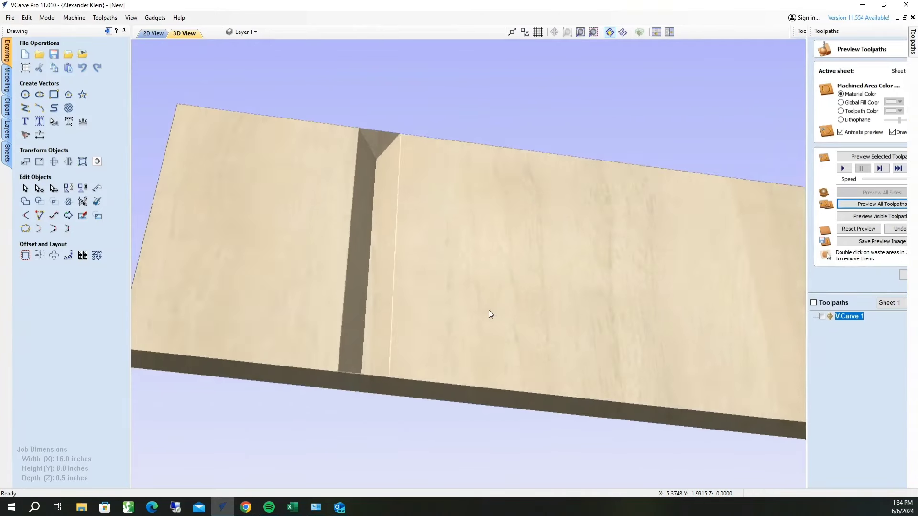
# - Stretch the rectangle past the upper and lower material edges to a height of about 10.08 inches
pyautogui.click(154, 33)
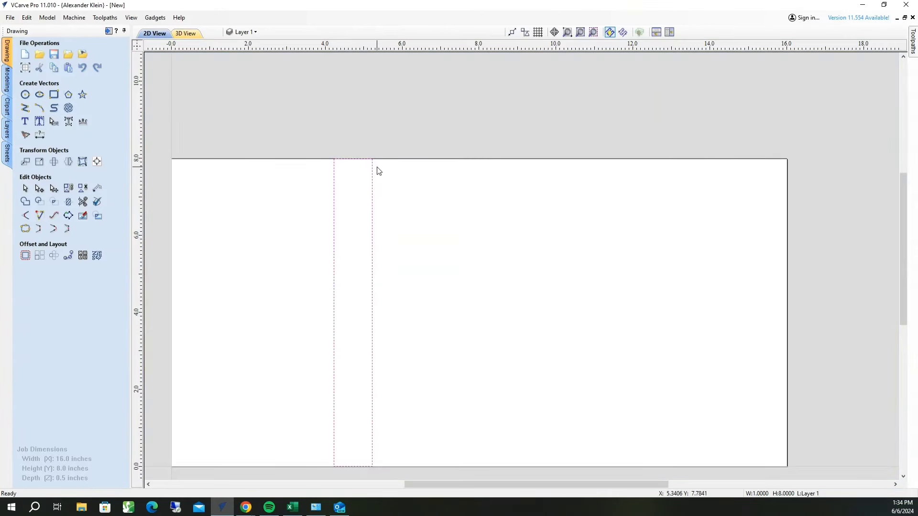
pyautogui.click(366, 160)
pyautogui.moveTo(353, 152); pyautogui.dragTo(354, 115)
pyautogui.moveTo(353, 470); pyautogui.dragTo(356, 502)
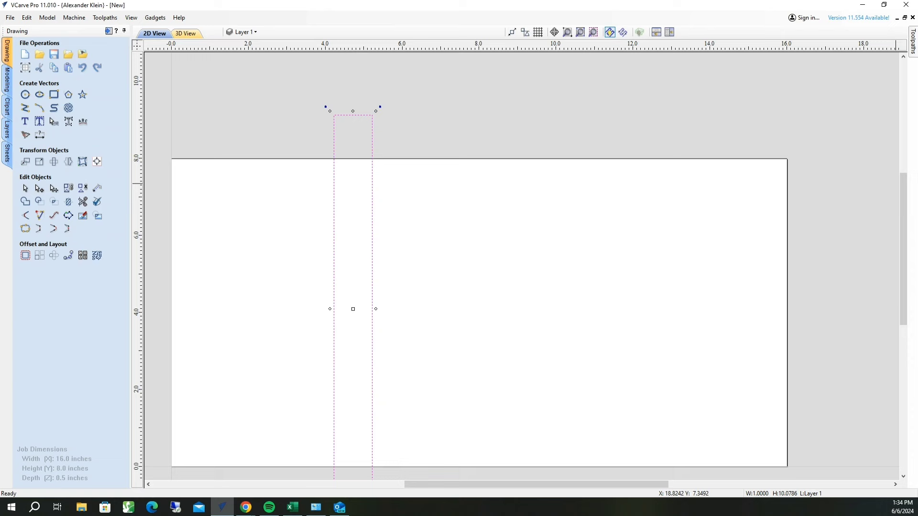
# - Close the toolpath preview and recalculate all toolpaths for the stretched rectangle
pyautogui.moveTo(914, 58)
pyautogui.click(880, 274)
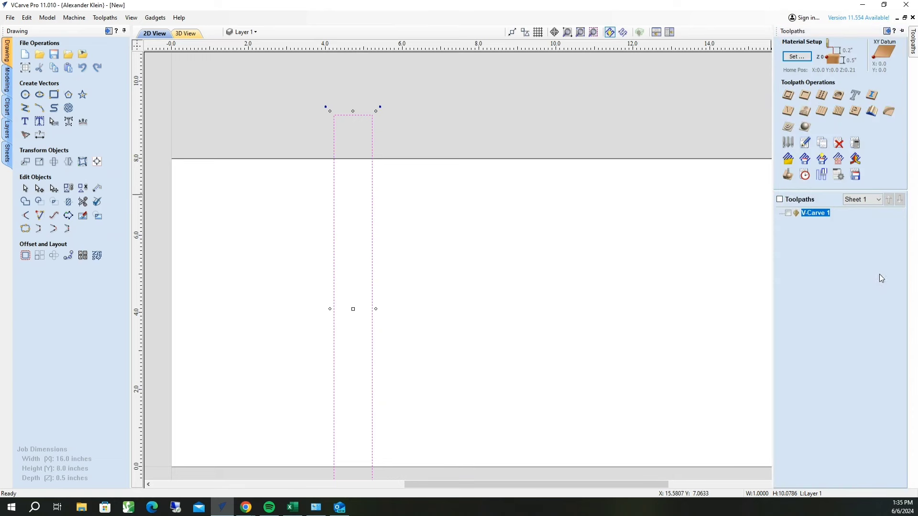
pyautogui.click(807, 175)
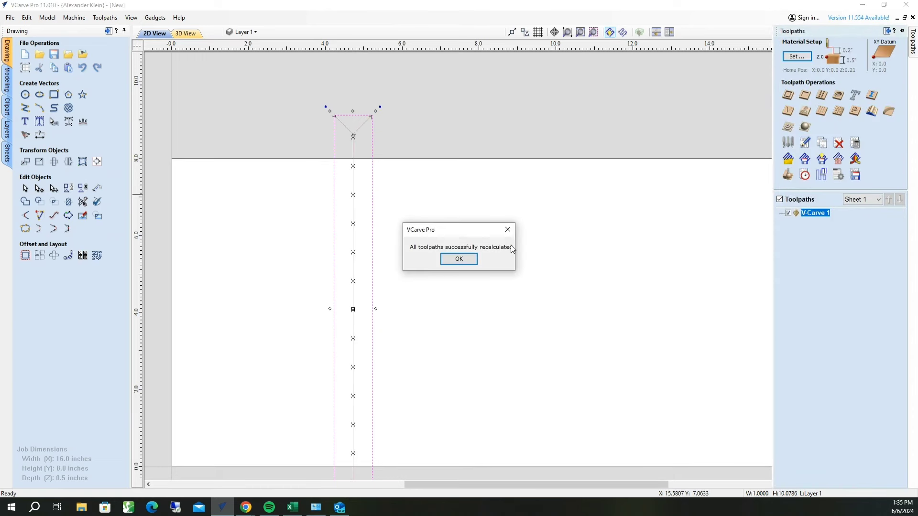
pyautogui.click(464, 263)
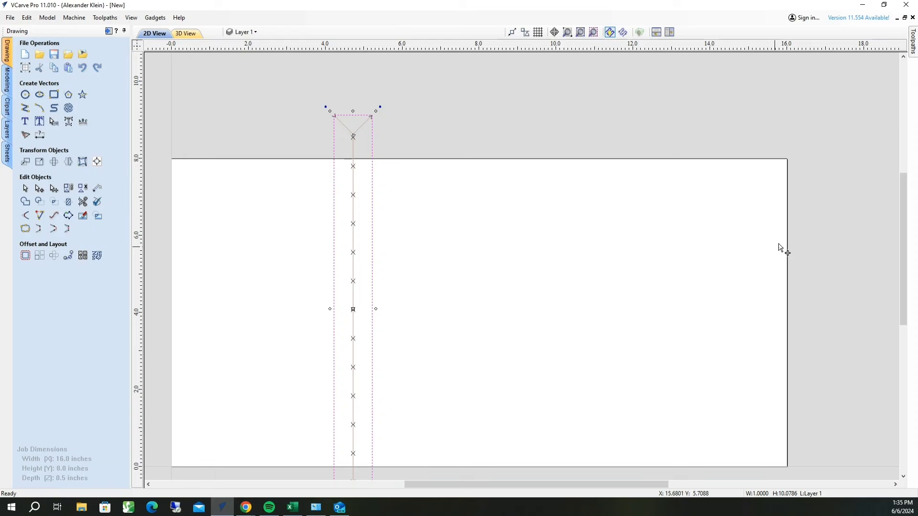
# - Reset the toolpath preview, simulate all toolpaths again and examine the V-groove across the board from several angles
pyautogui.moveTo(914, 51)
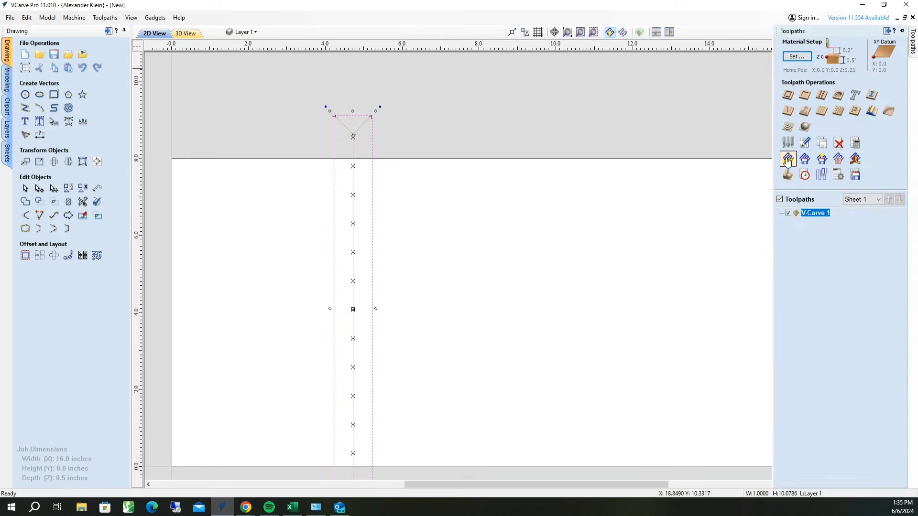
pyautogui.click(788, 175)
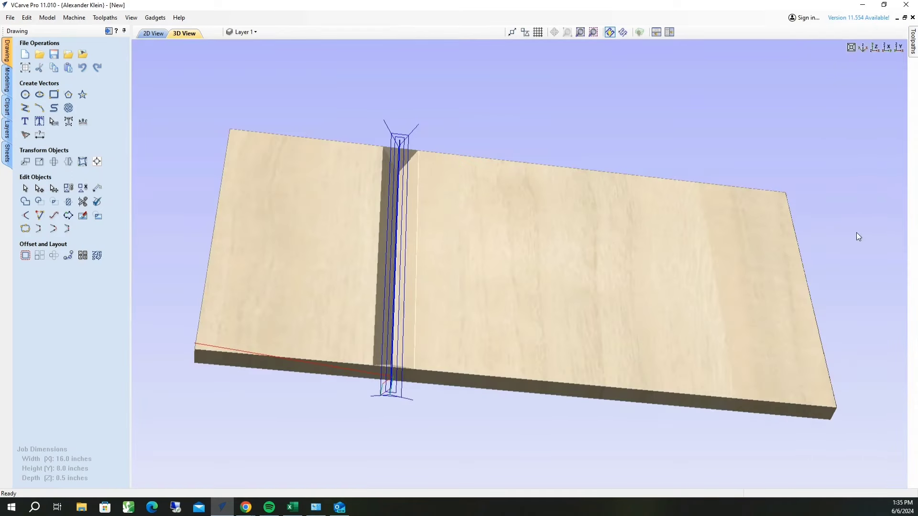
pyautogui.moveTo(914, 46)
pyautogui.click(825, 229)
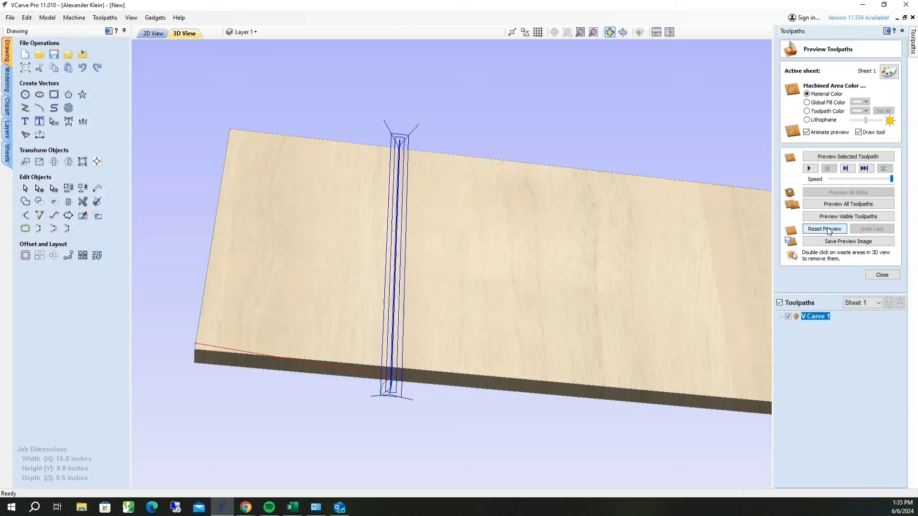
pyautogui.click(841, 204)
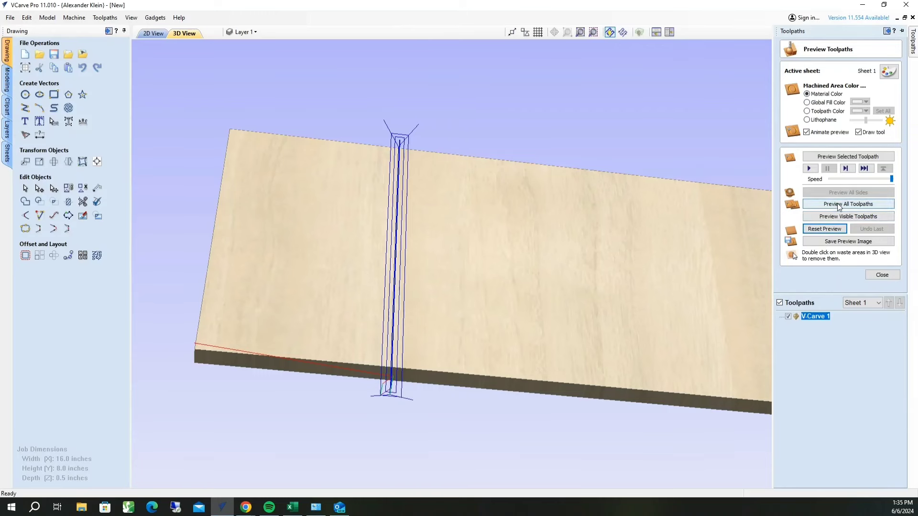
pyautogui.moveTo(515, 361); pyautogui.dragTo(480, 360)
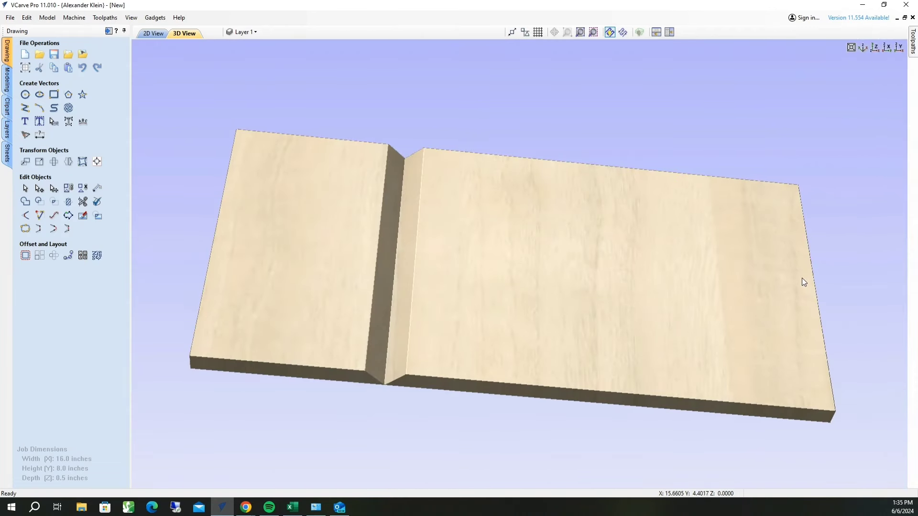
pyautogui.moveTo(539, 252); pyautogui.dragTo(521, 325)
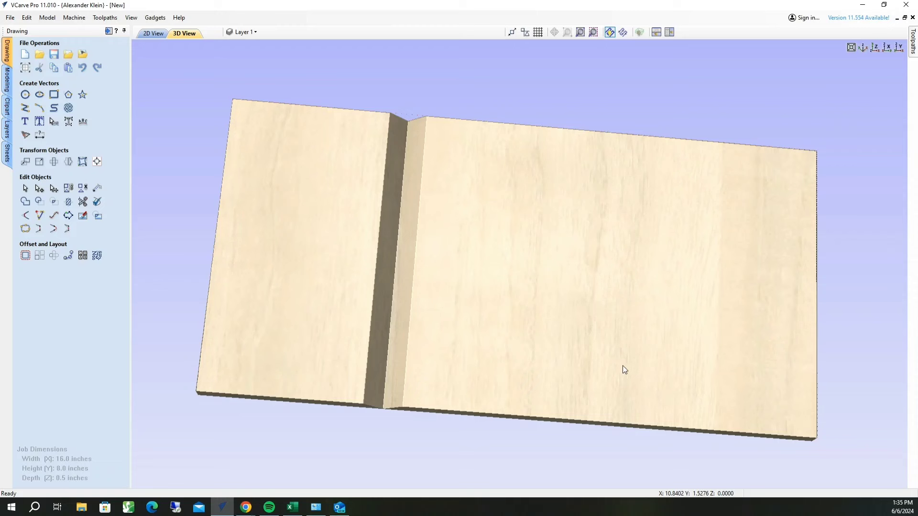
pyautogui.moveTo(622, 370)
pyautogui.mouseDown()
pyautogui.moveTo(619, 219)
pyautogui.moveTo(595, 335)
pyautogui.mouseUp()
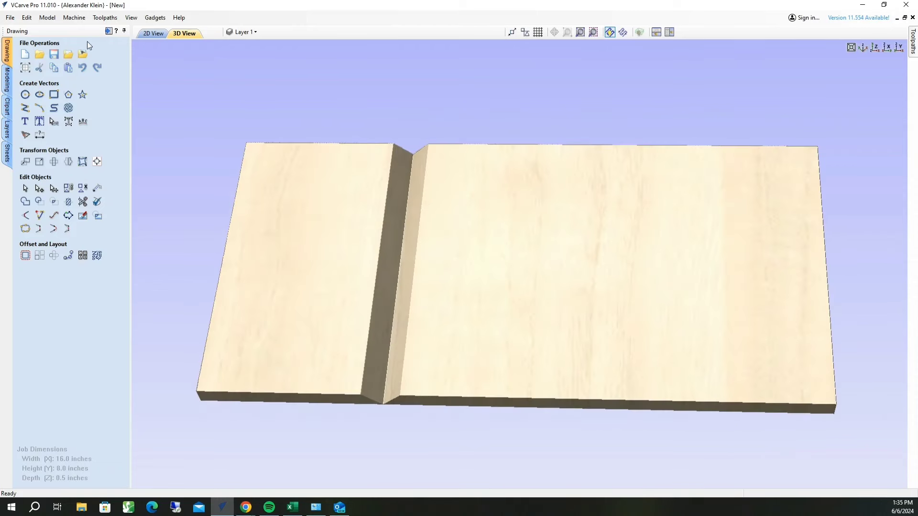
# - Open the Vectric CRV file "4 Sided dice tower" and discard the changes to the current job
pyautogui.click(39, 54)
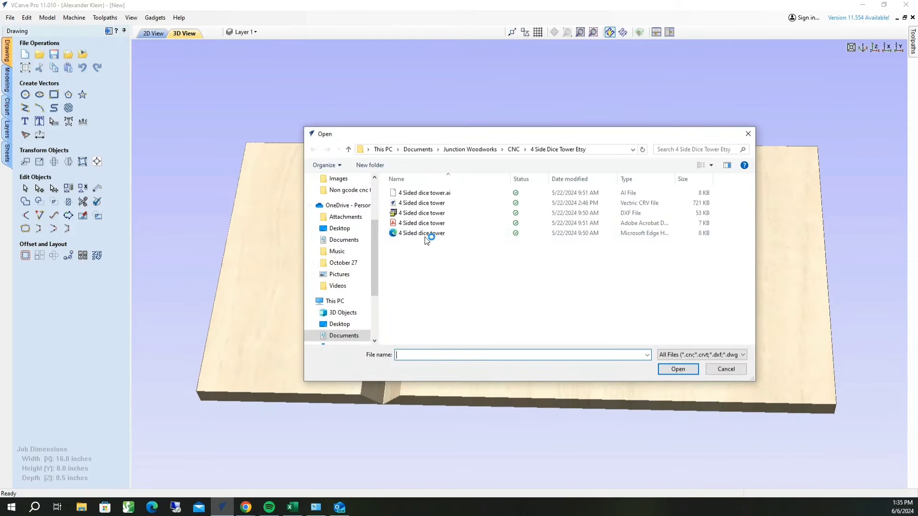
pyautogui.click(436, 203)
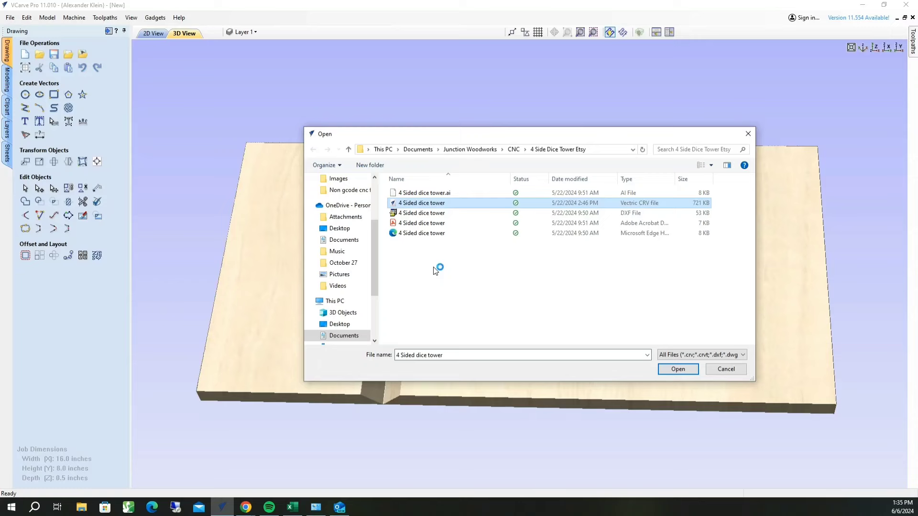
pyautogui.click(670, 367)
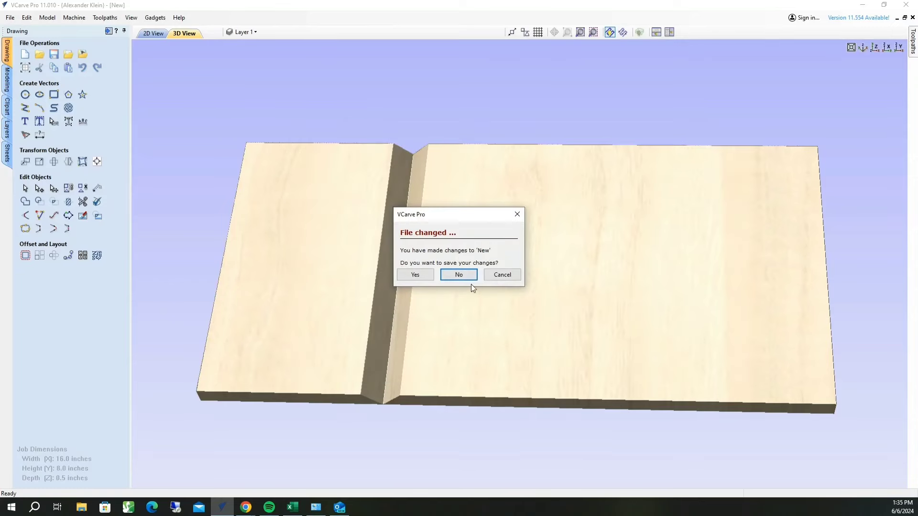
pyautogui.click(463, 273)
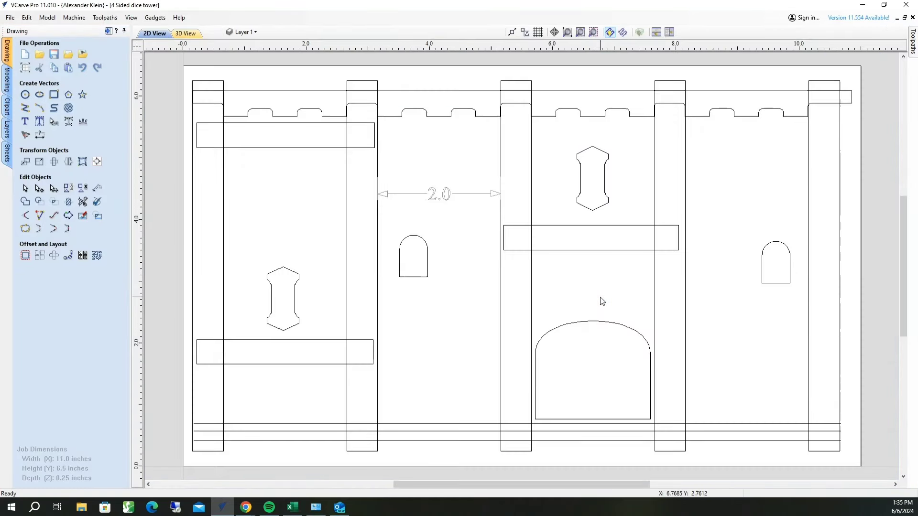
# - Simulate all toolpaths of the dice tower in 3D and examine the miter grooves, window and door openings and cutouts from several angles
pyautogui.click(184, 33)
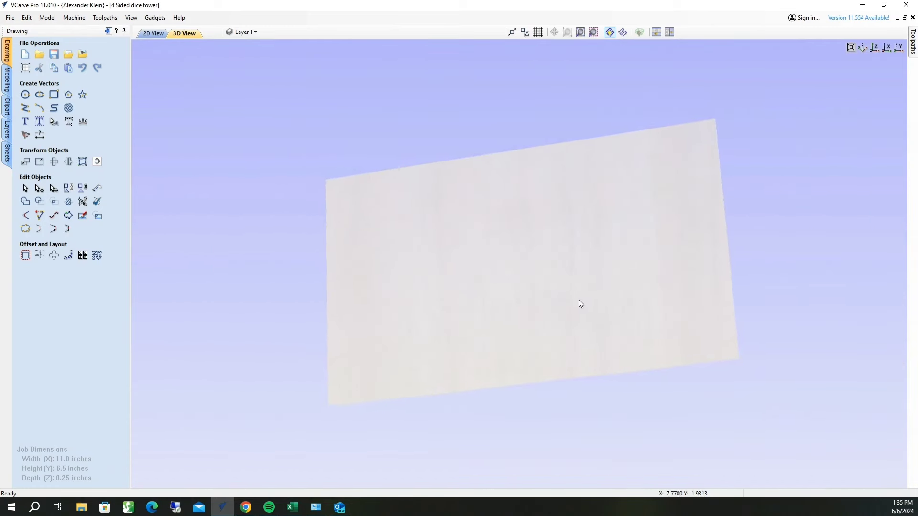
pyautogui.click(913, 42)
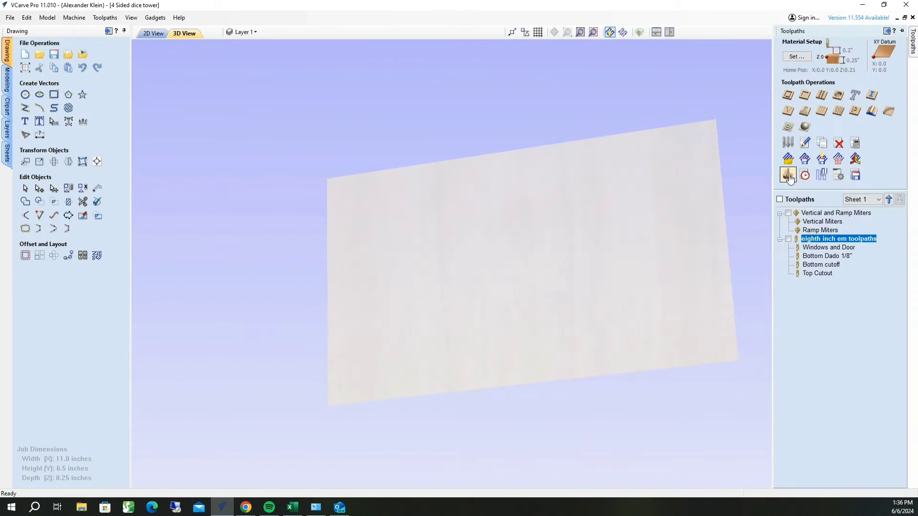
pyautogui.click(788, 175)
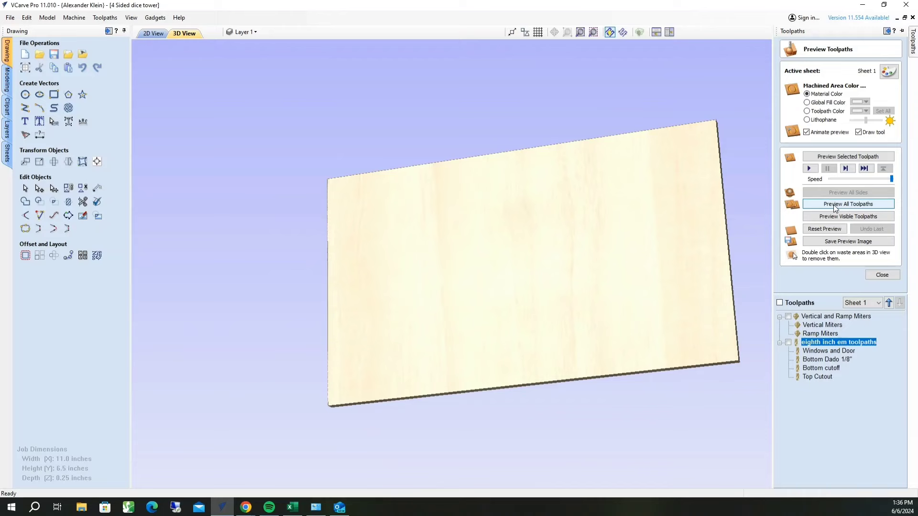
pyautogui.click(834, 204)
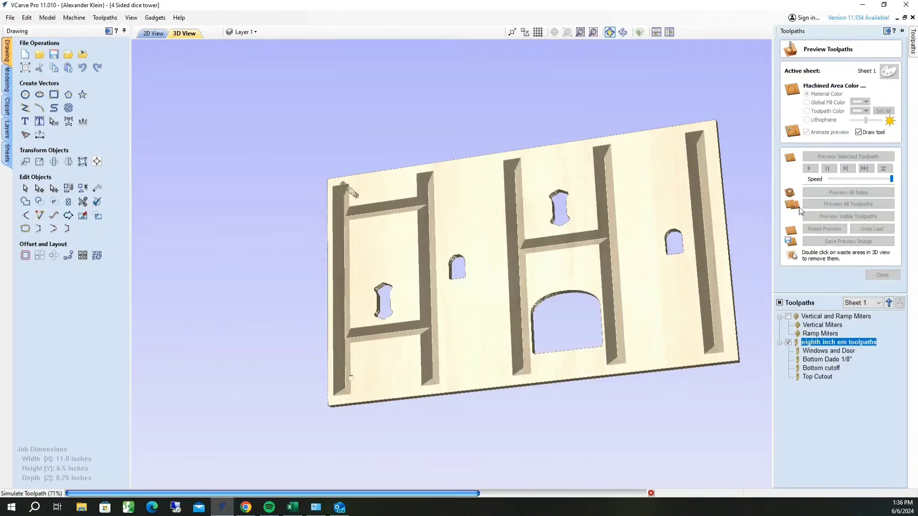
pyautogui.moveTo(577, 371); pyautogui.dragTo(576, 226)
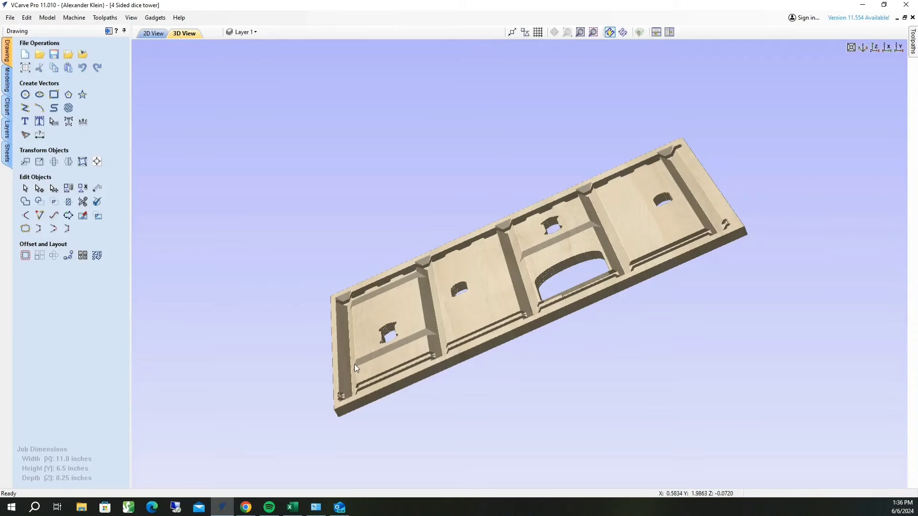
pyautogui.moveTo(485, 315); pyautogui.dragTo(584, 398)
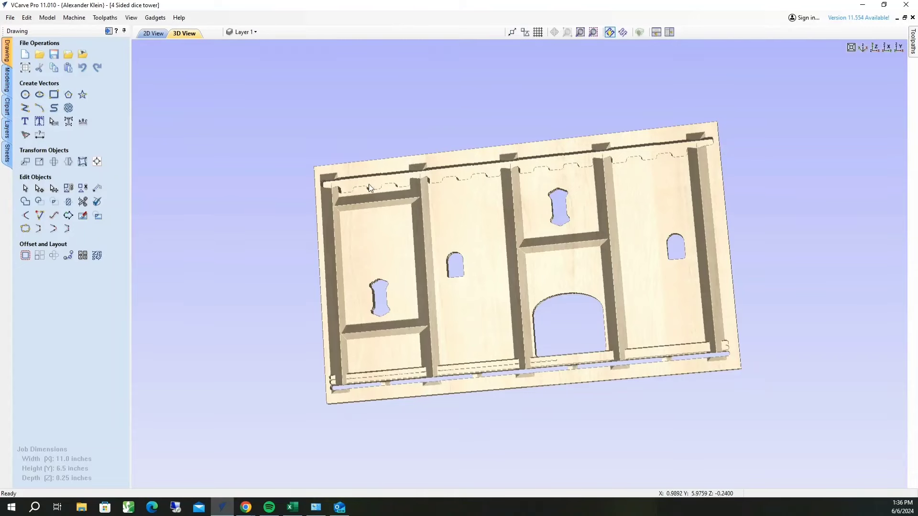
pyautogui.moveTo(507, 170); pyautogui.dragTo(647, 273)
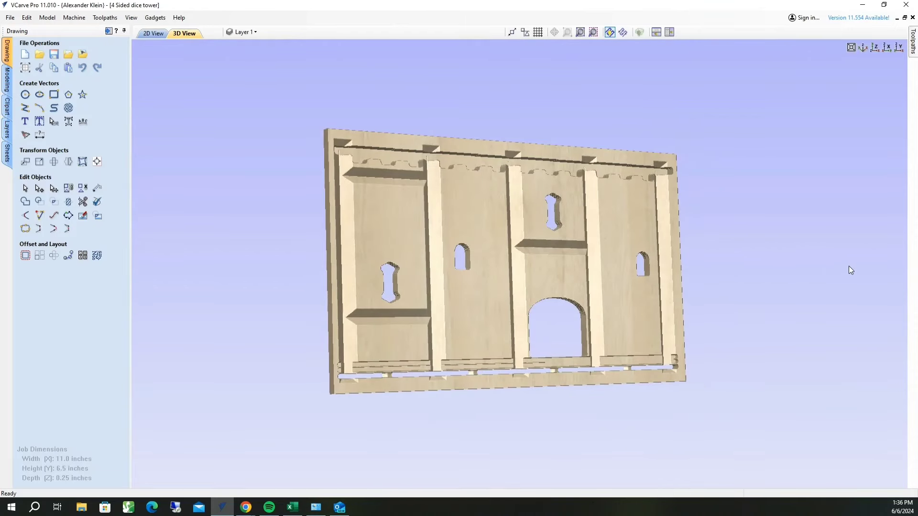
pyautogui.moveTo(569, 256); pyautogui.dragTo(484, 295)
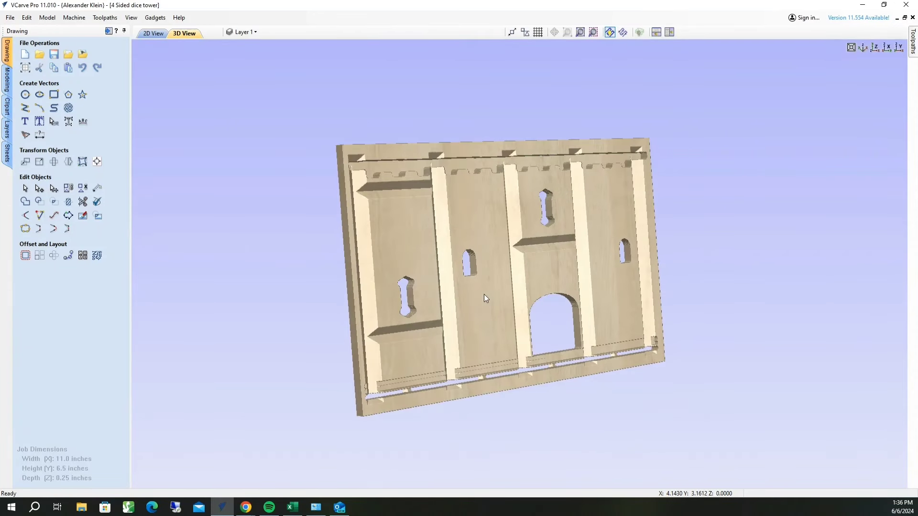